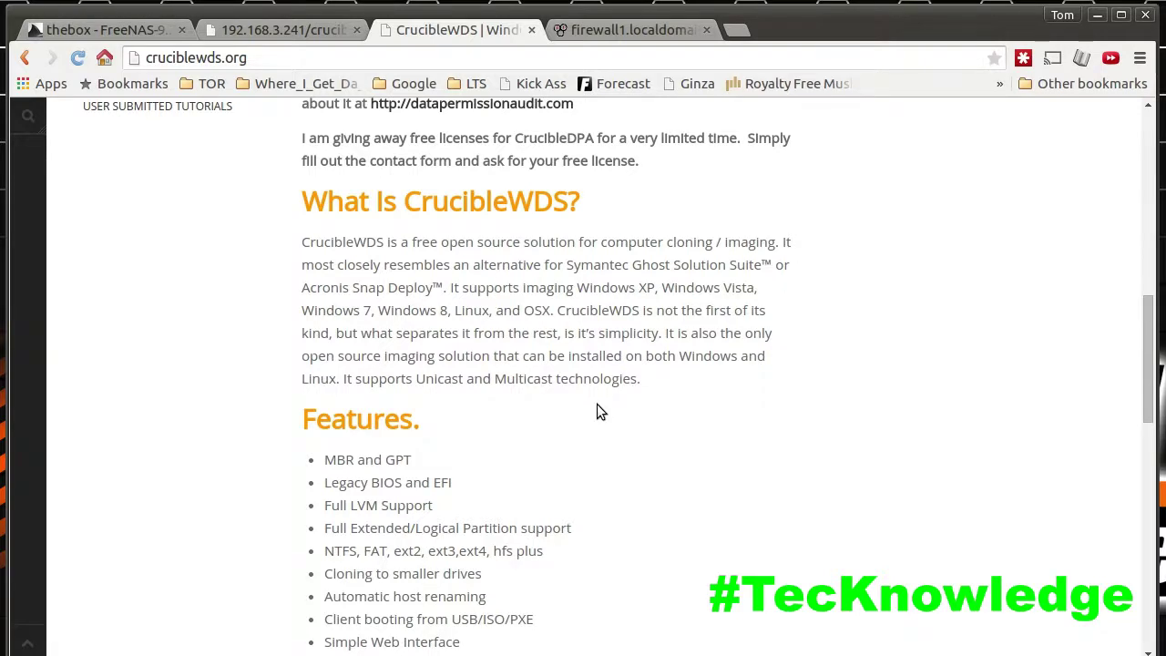
- Read the CrucibleWDS description and the full feature list on cruciblewds.org
scroll(595, 410, "down", 3)
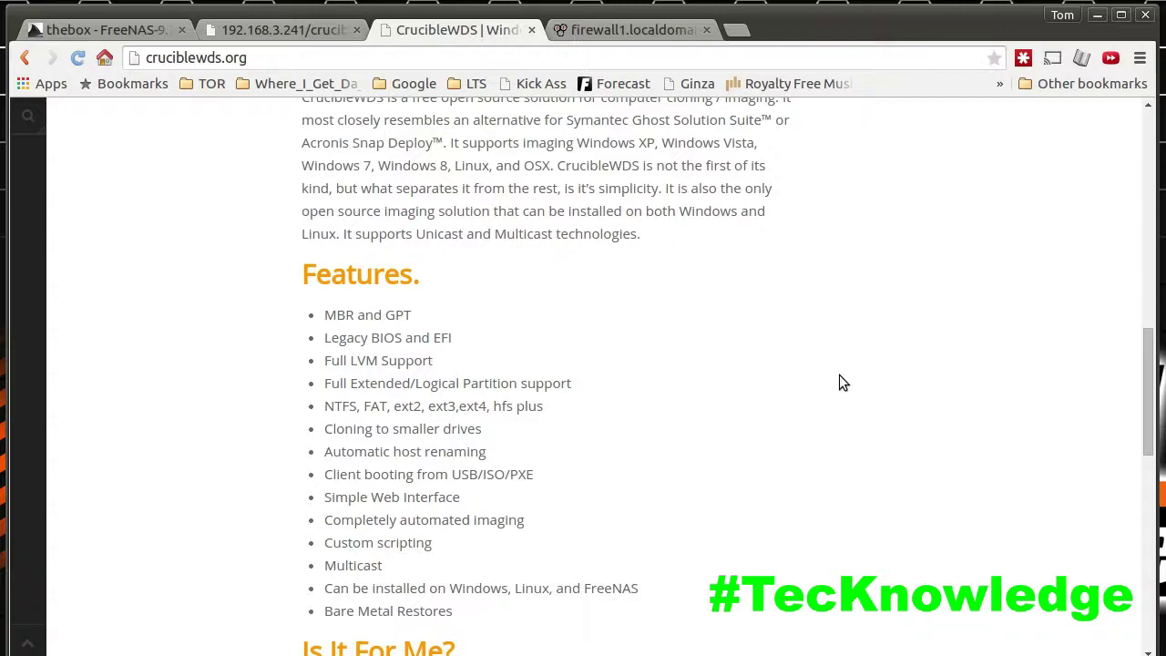
scroll(840, 375, "down", 1)
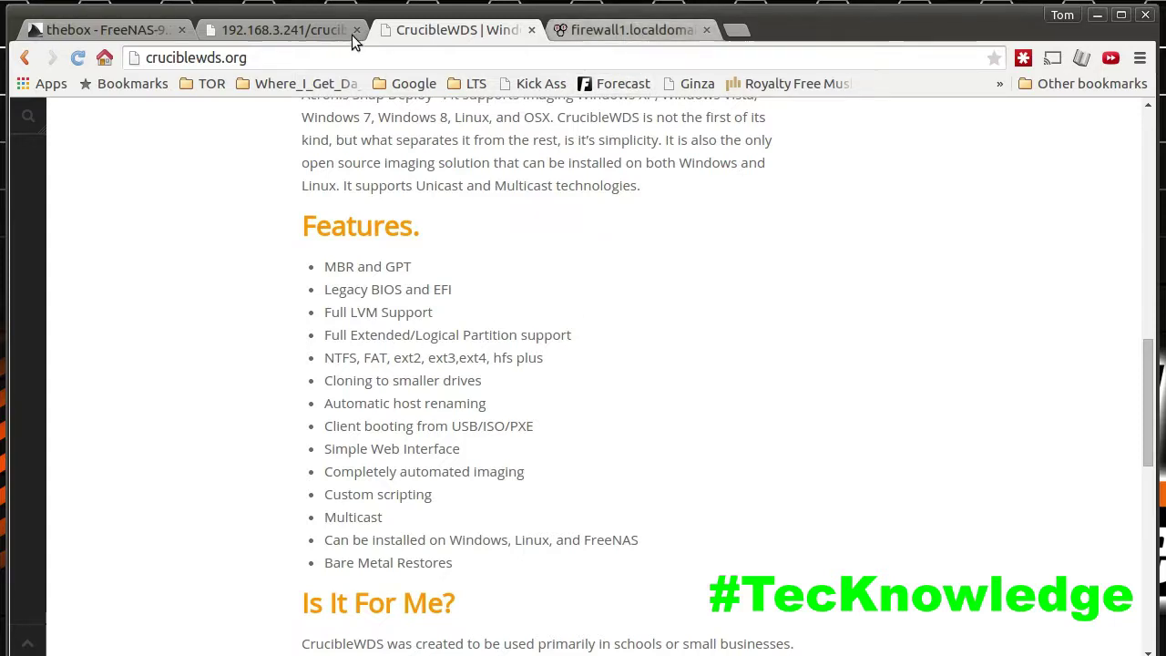
- Switch to the FreeNAS page and examine the cruciblewds_1 jail with its storage entries
left_click(133, 31)
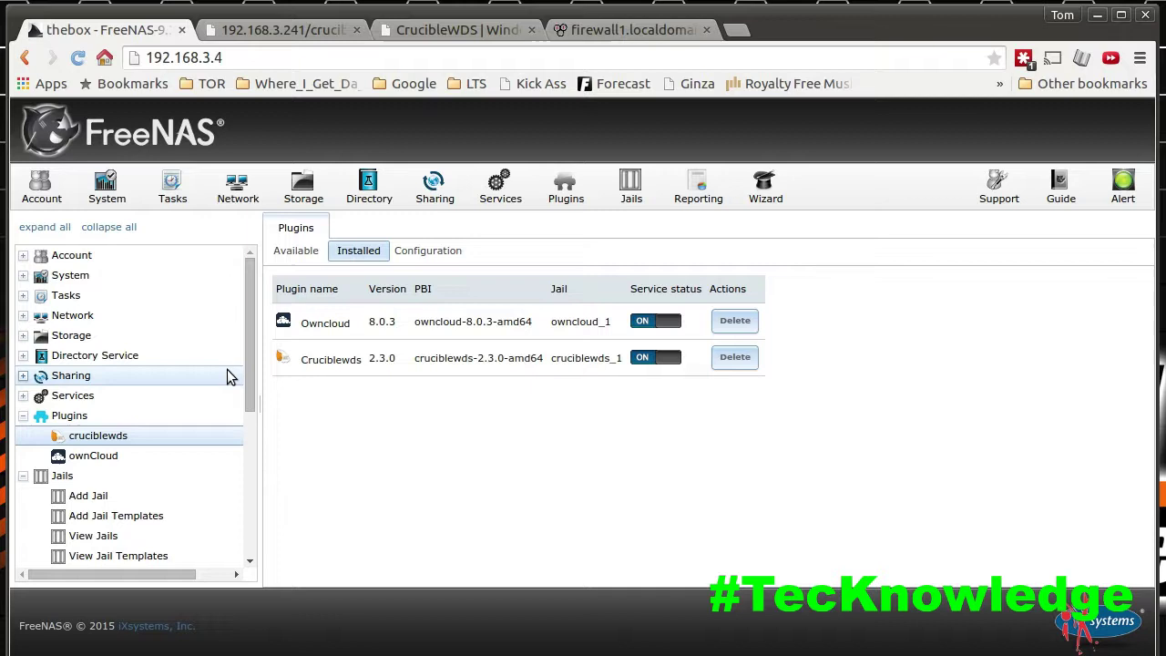
left_click_drag(249, 369, 255, 460)
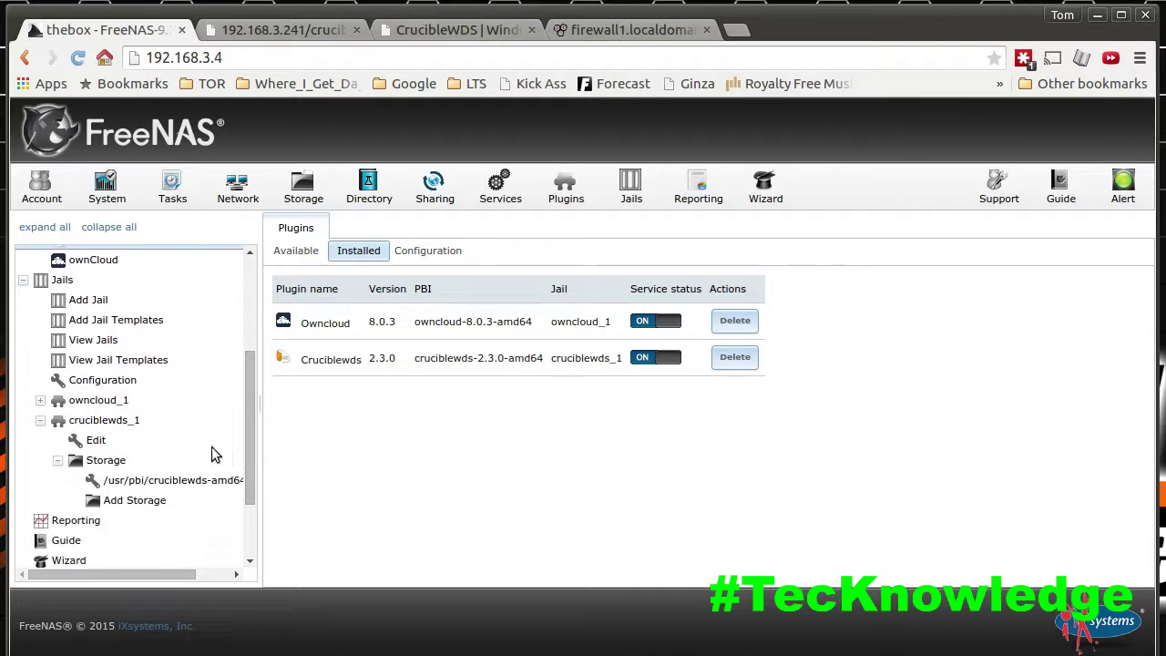
left_click(123, 422)
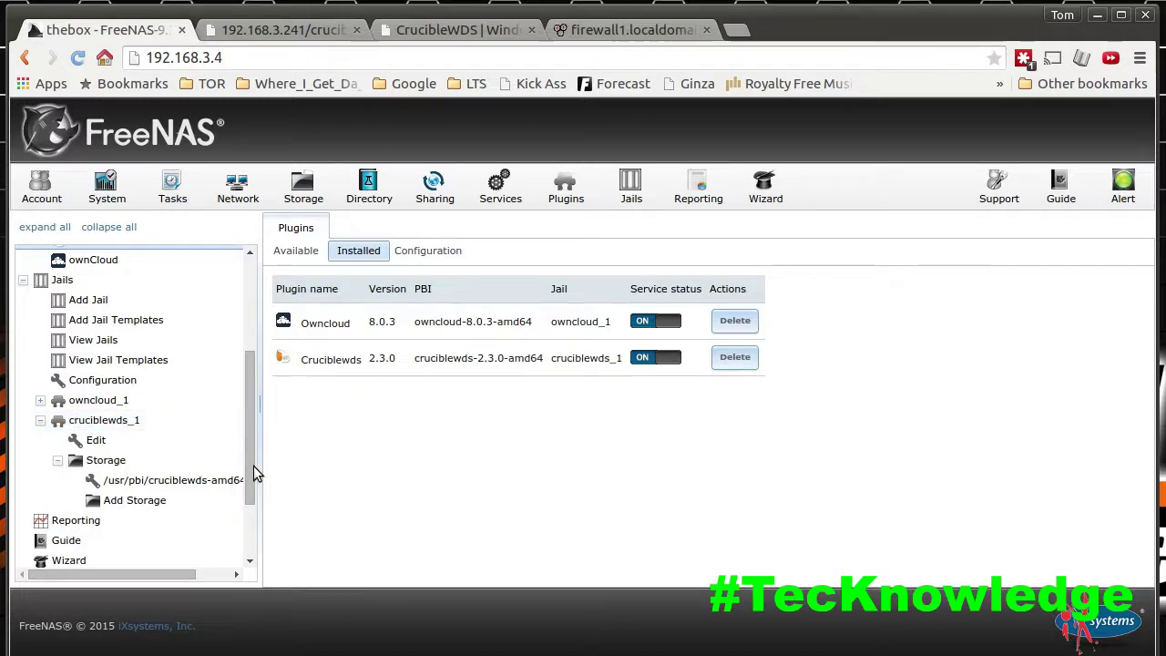
- Look over the Unix (NFS) shares in a widened navigation tree, collapse Sharing, and return to the cruciblewds_1 jail's storage
left_click_drag(248, 464, 248, 369)
left_click(23, 377)
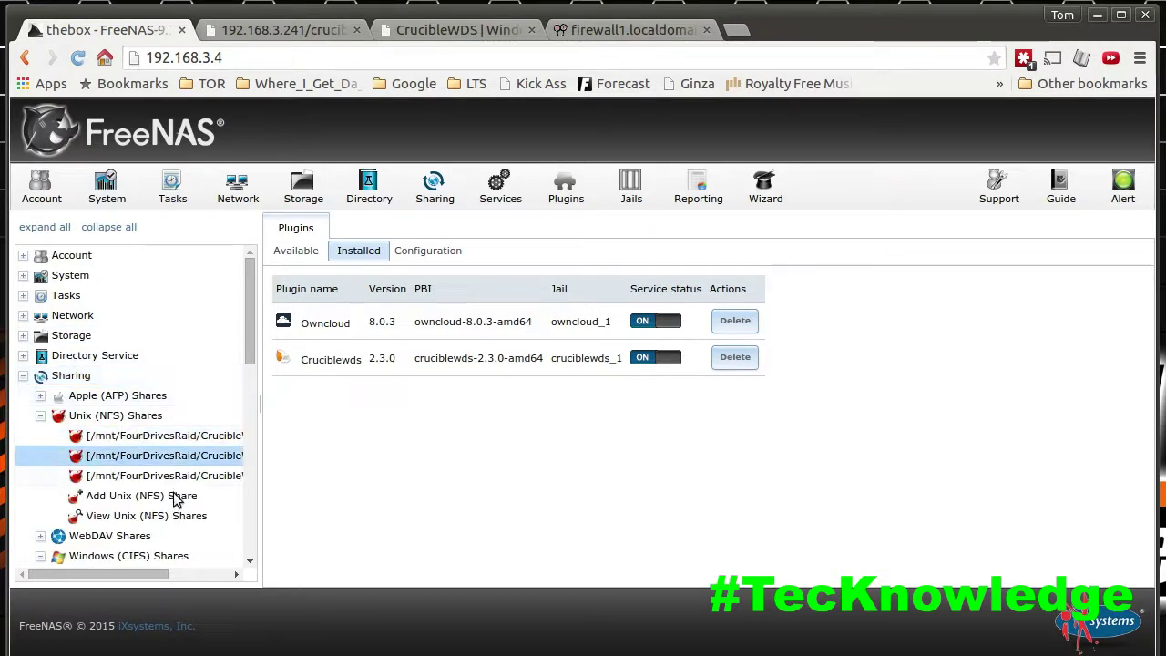
left_click_drag(264, 454, 278, 479)
left_click(23, 376)
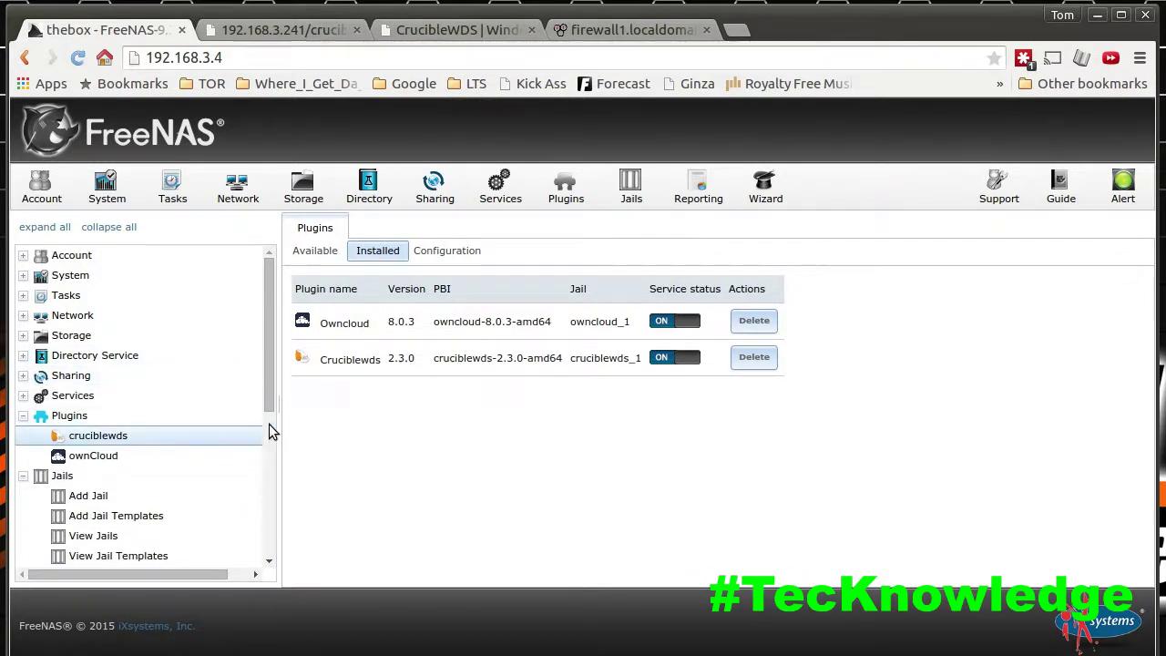
left_click_drag(266, 400, 273, 499)
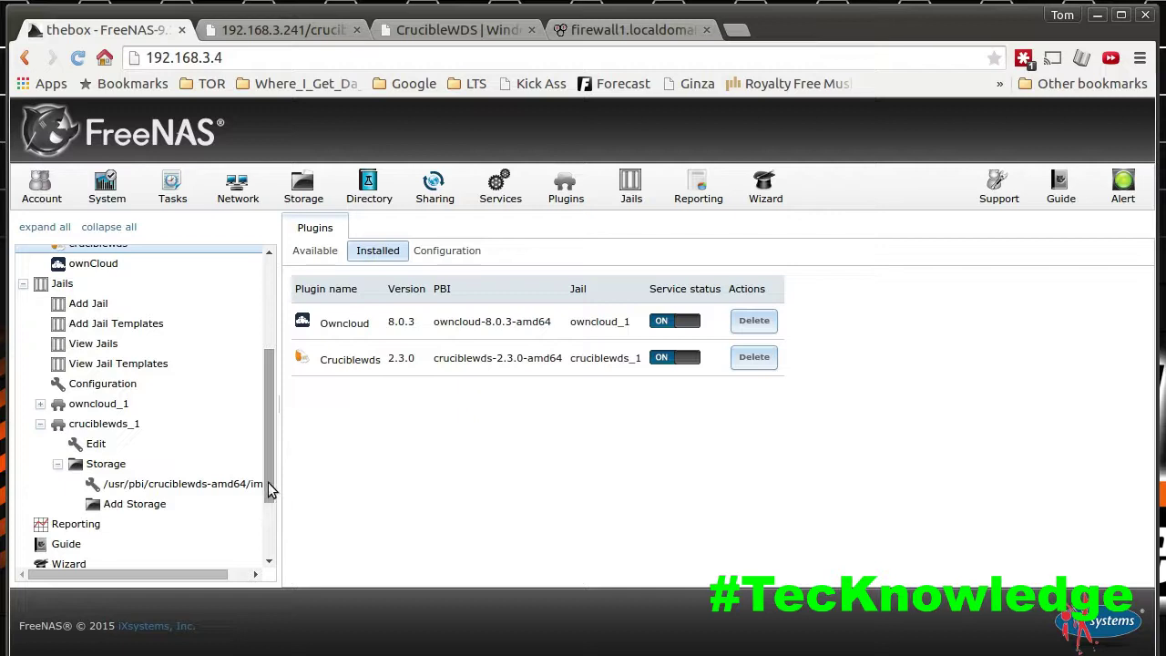
- Review the TFTP server, next-server IP and default BIOS filename for network booting on the pfSense LAN DHCP page
left_click(637, 30)
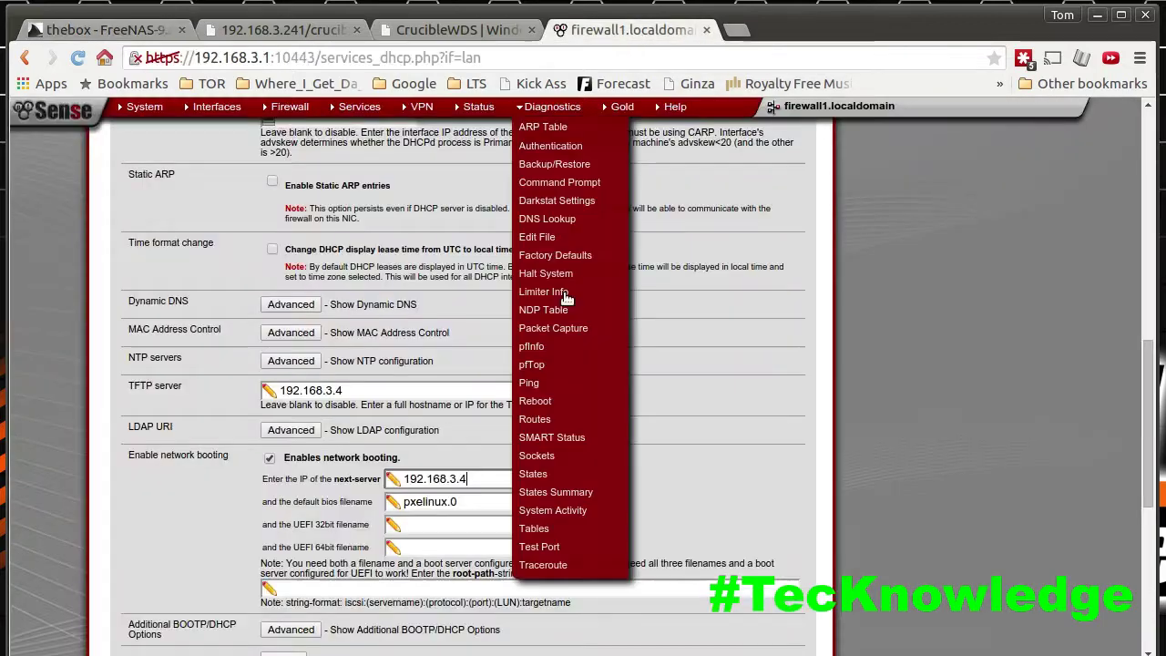
left_click(378, 386)
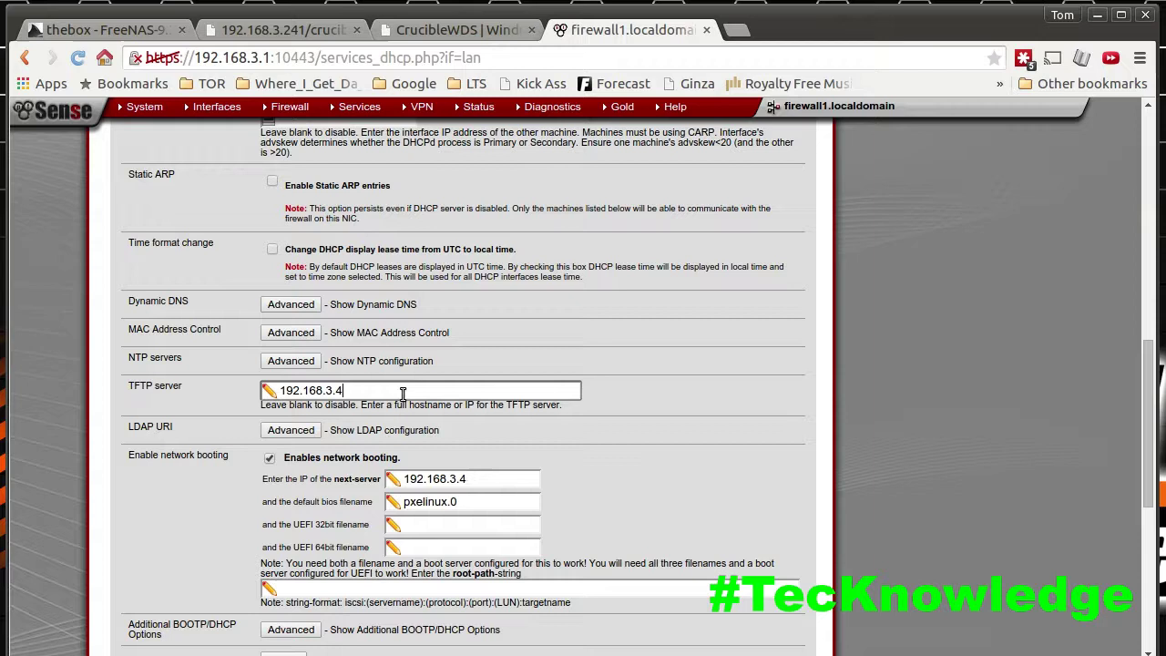
left_click(505, 475)
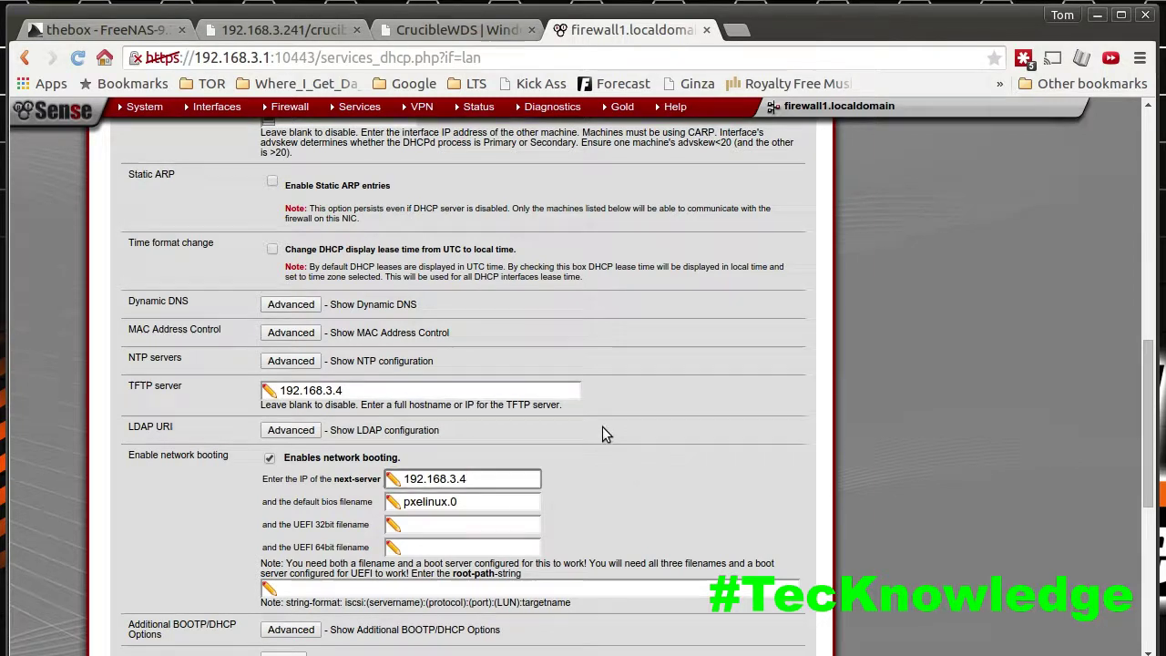
scroll(603, 427, "down", 1)
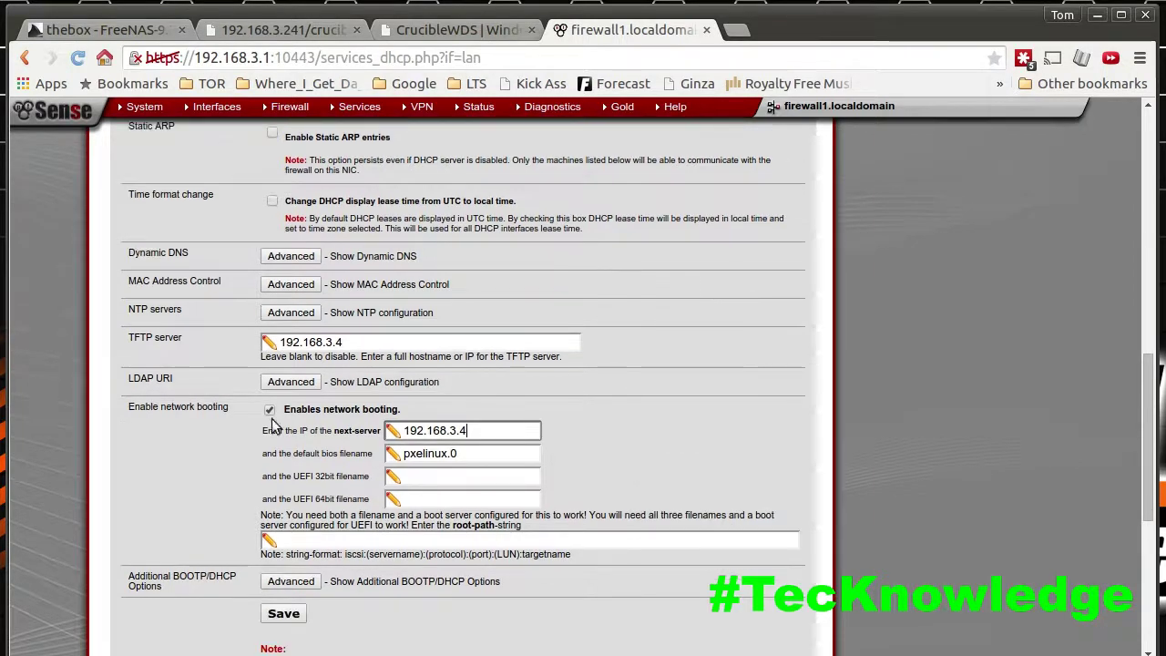
left_click(496, 453)
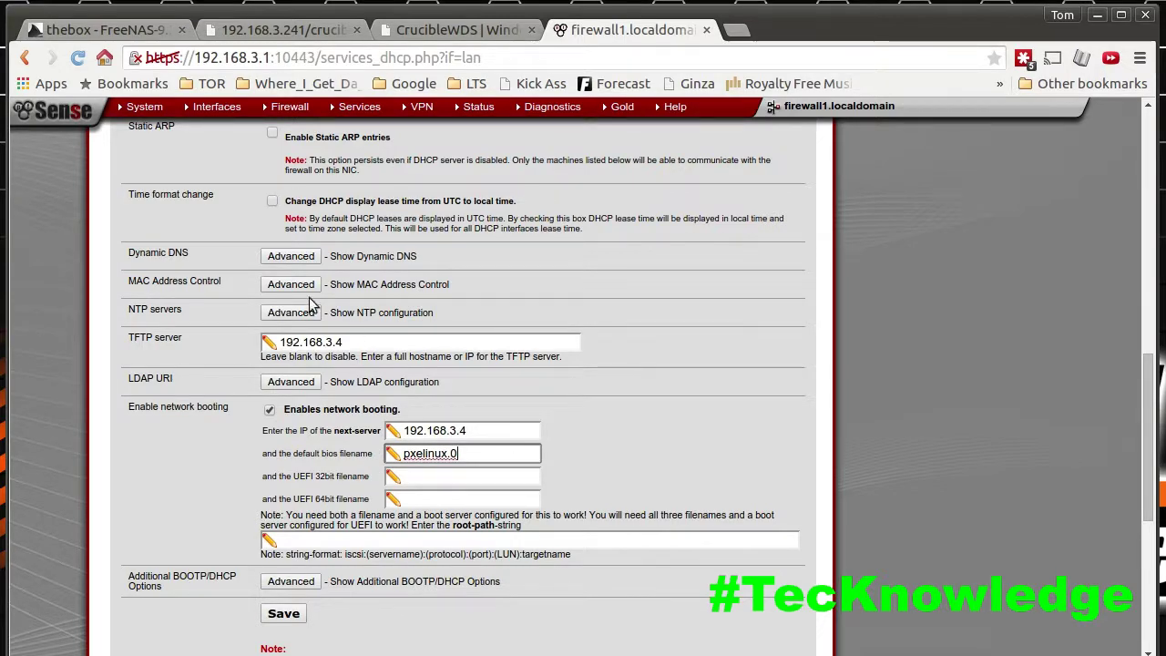
scroll(546, 346, "up", 1)
scroll(546, 345, "up", 15)
scroll(546, 345, "down", 17)
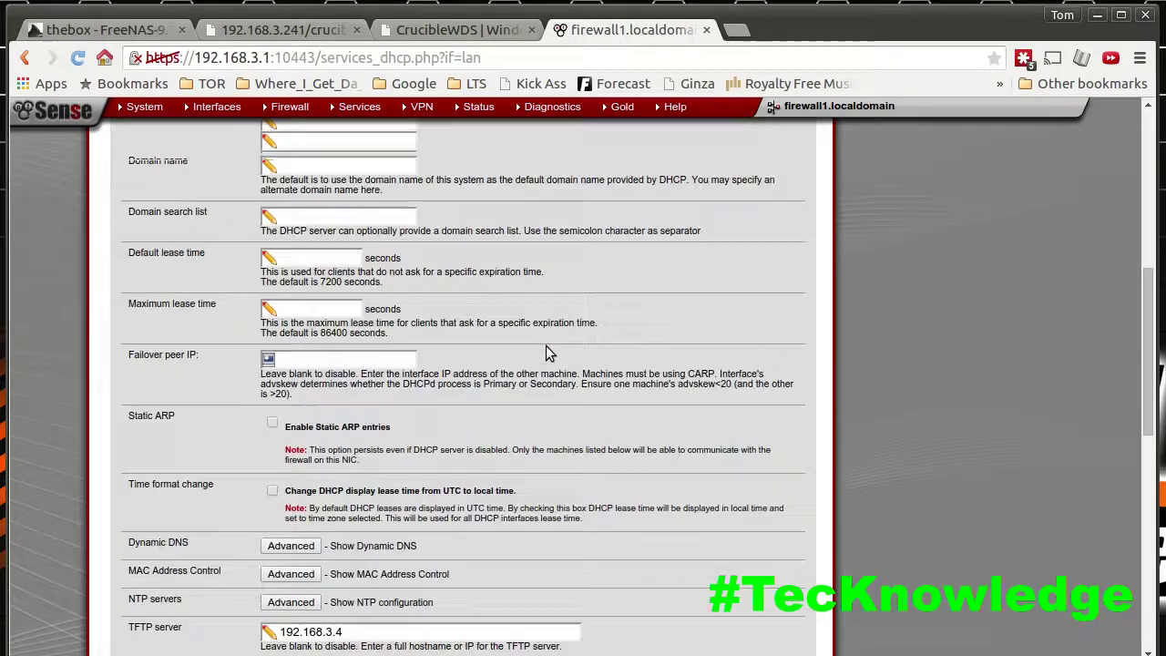
scroll(546, 345, "down", 1)
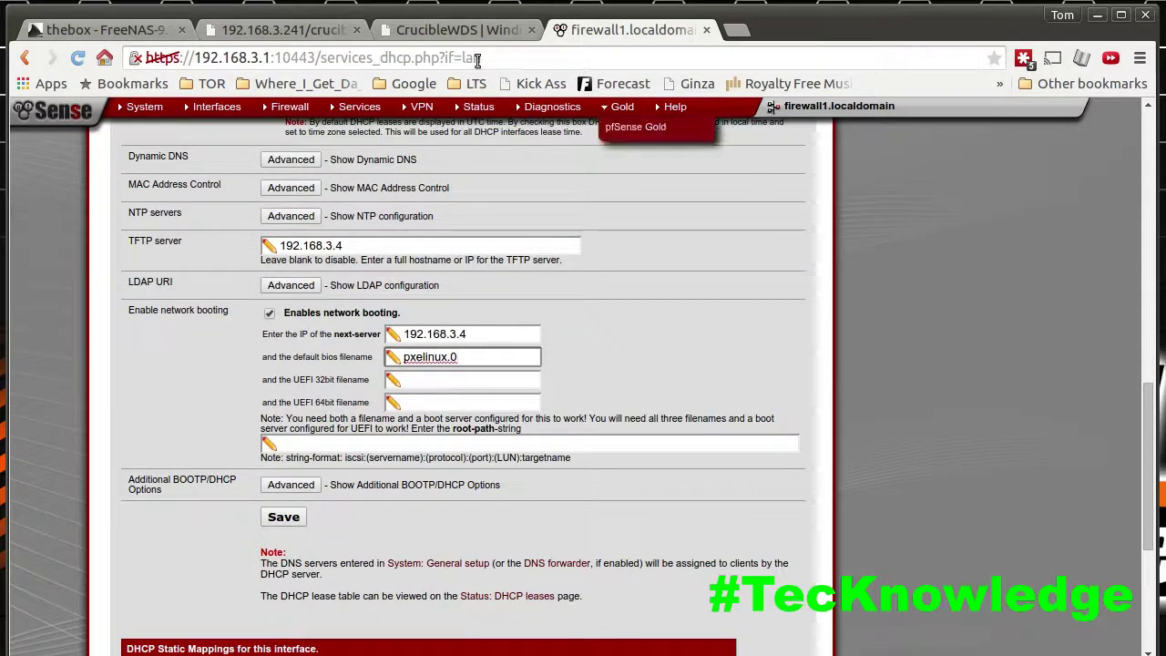
- Switch to the CrucibleWDS web interface and look over the active multicast, unicast and overall tasks
left_click(462, 30)
left_click(268, 33)
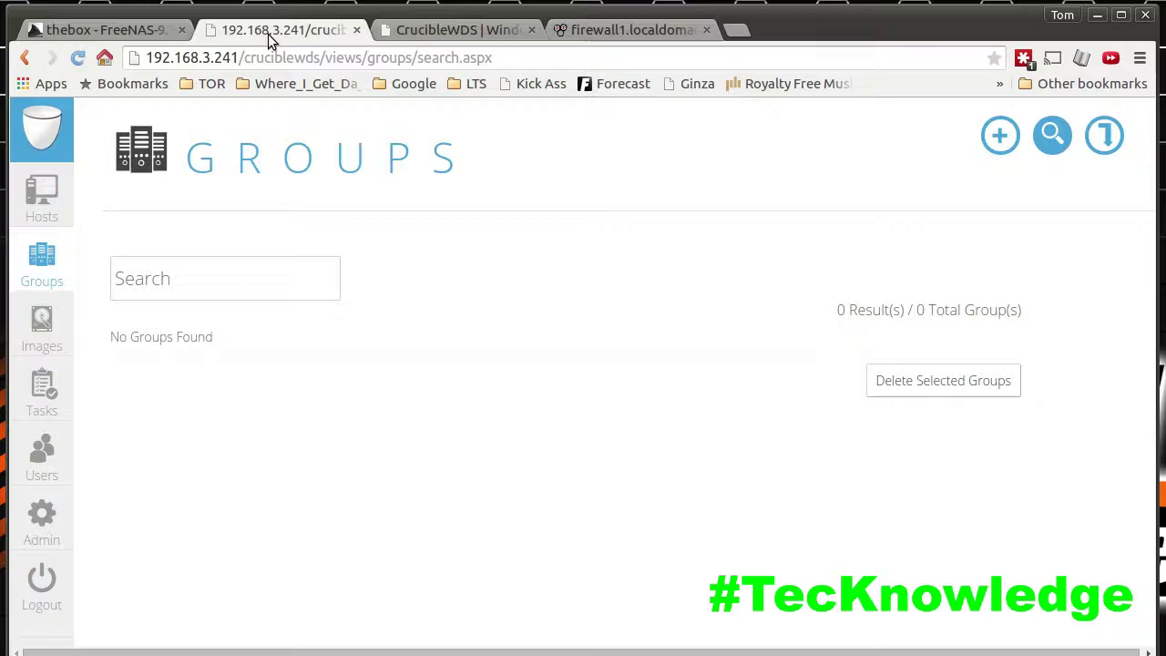
left_click(57, 341)
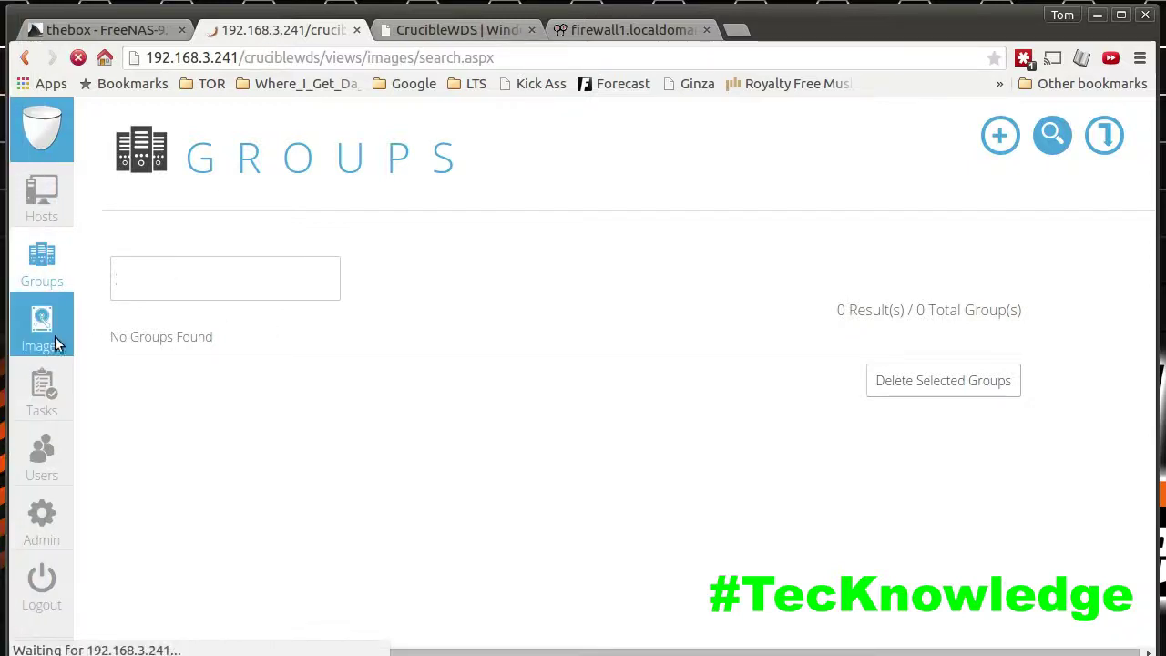
left_click(45, 383)
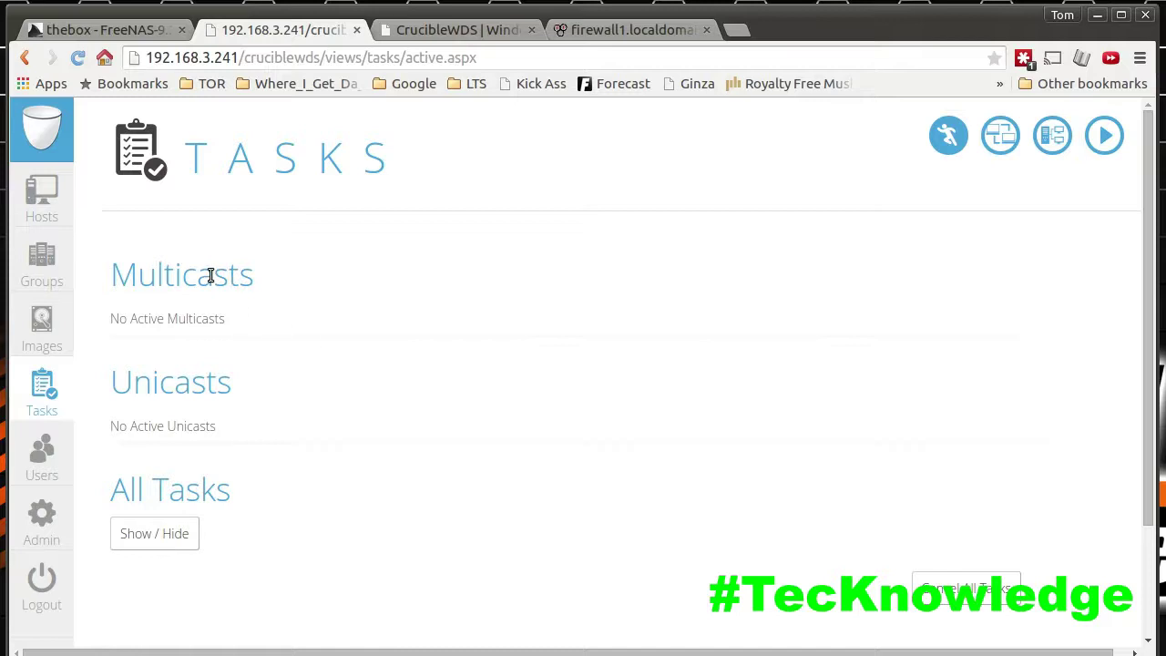
left_click(154, 544)
- View the Win81Core image's details and directory status, and return to the image list
left_click(41, 339)
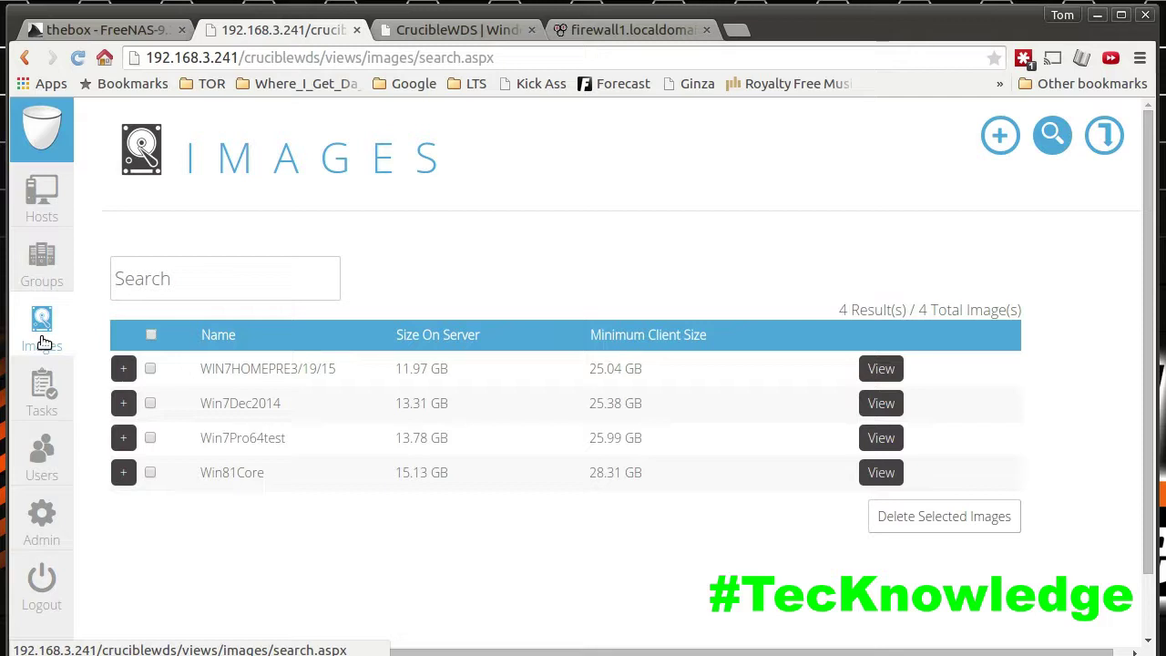
left_click(151, 473)
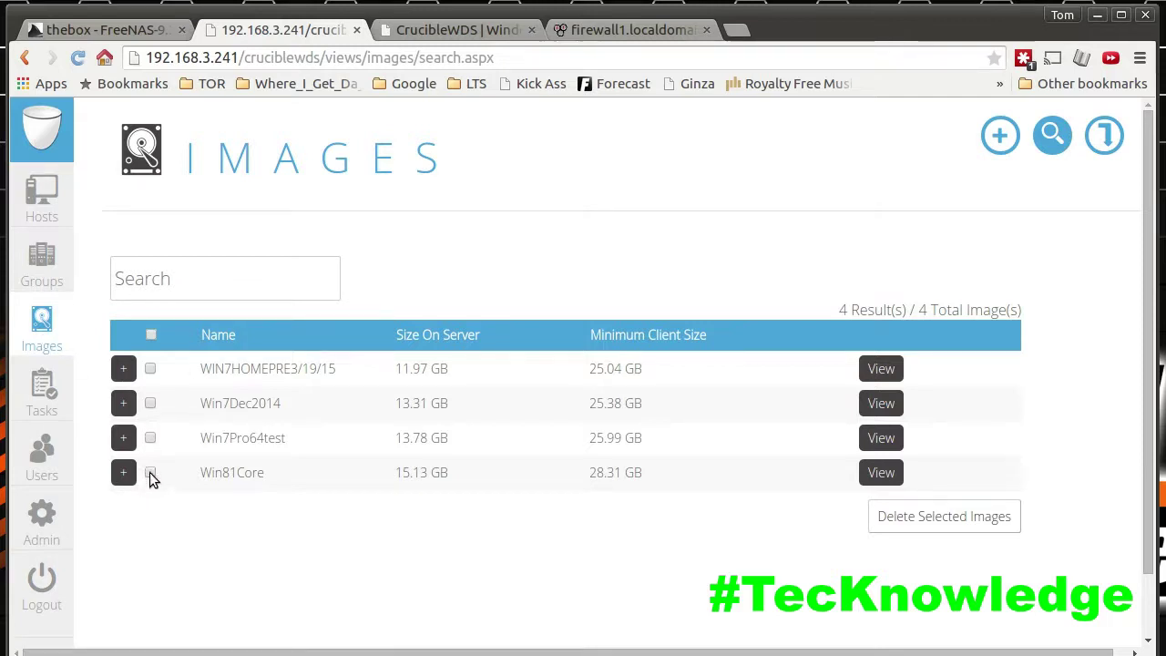
left_click(881, 481)
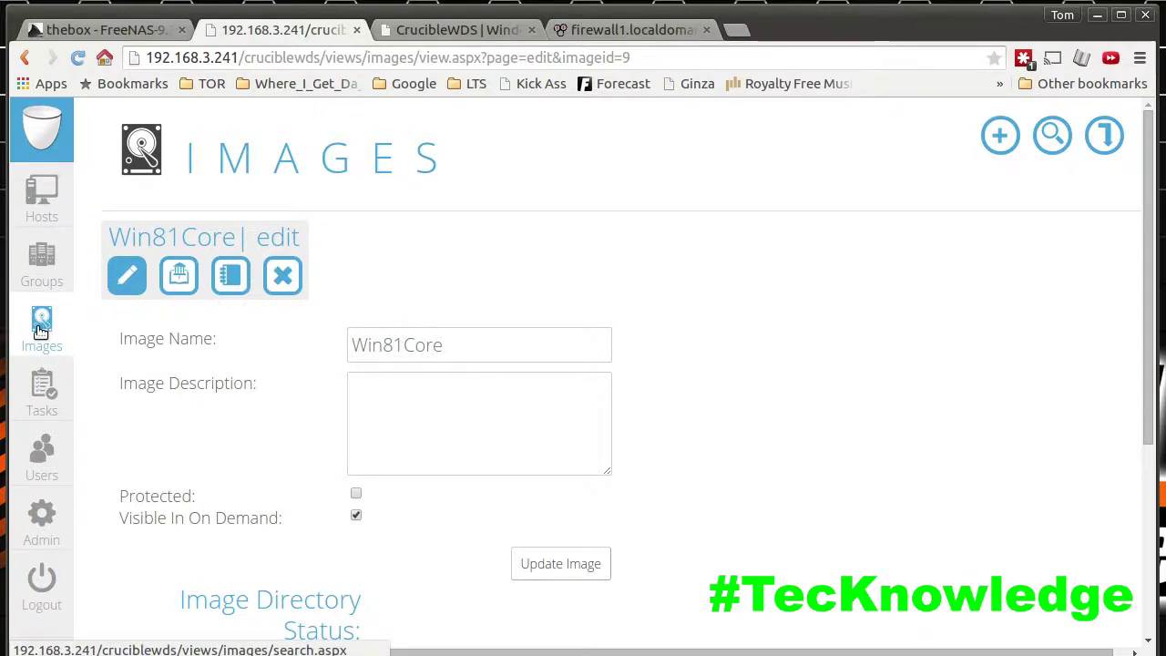
scroll(275, 421, "down", 3)
scroll(301, 428, "up", 3)
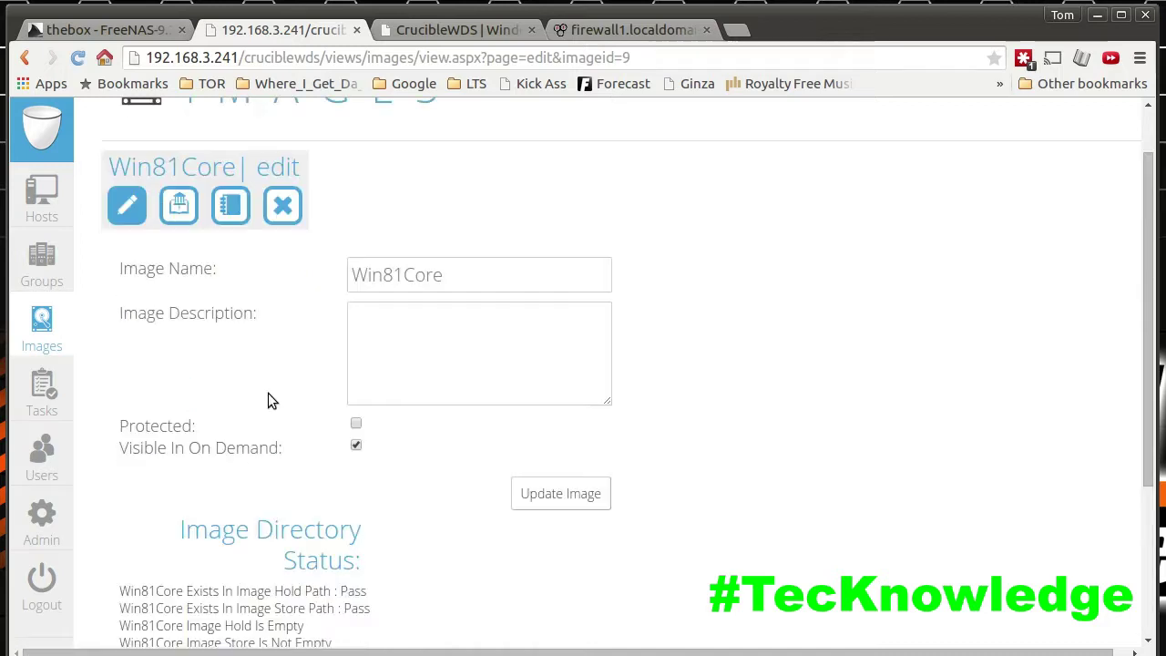
left_click(61, 328)
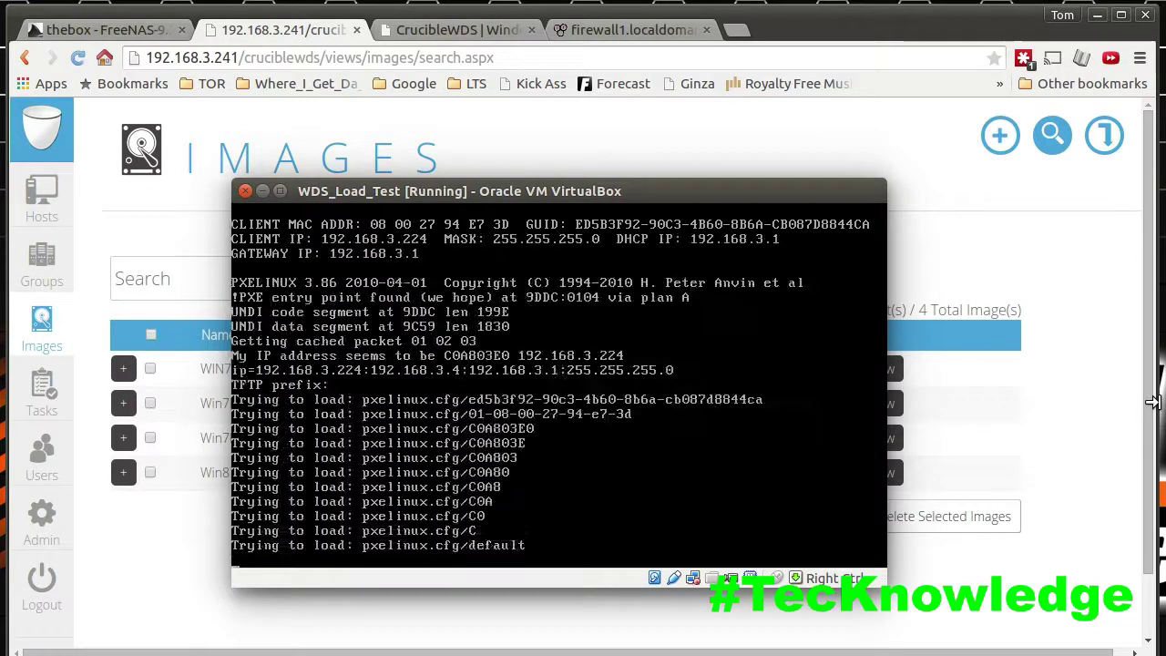
- Go through the network boot menu of the WDS_Load_Test virtual machine and boot into On Demand mode
key("Down")
key("Down")
key("Down")
key("Up")
key("Up")
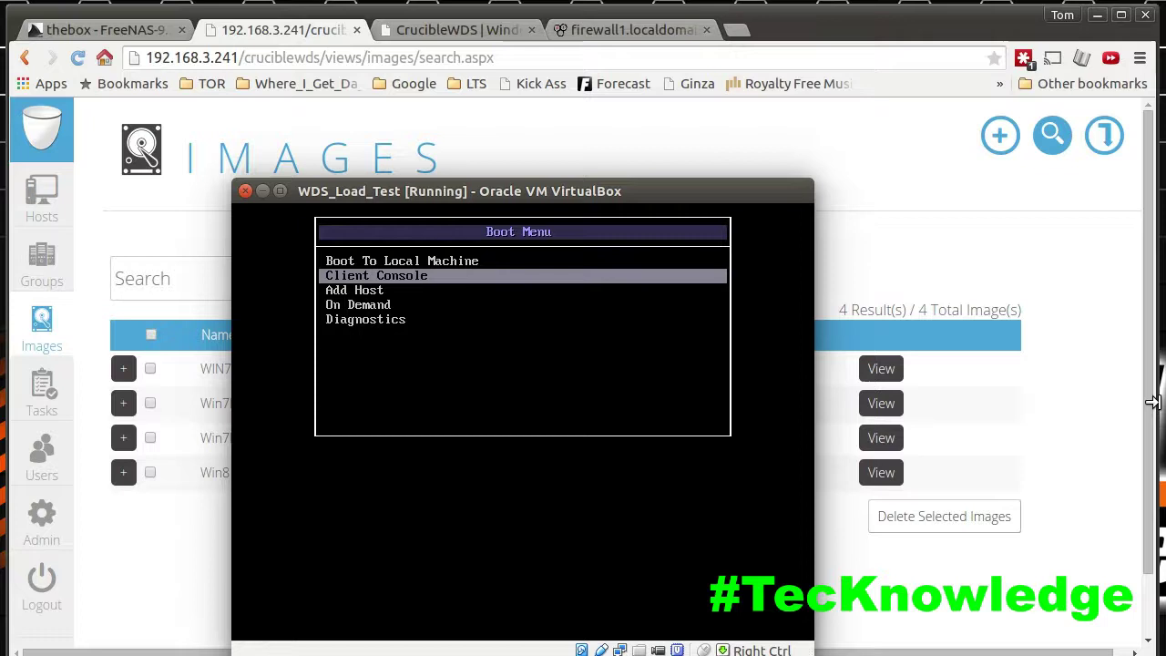
key("Up")
key("Down")
key("Down")
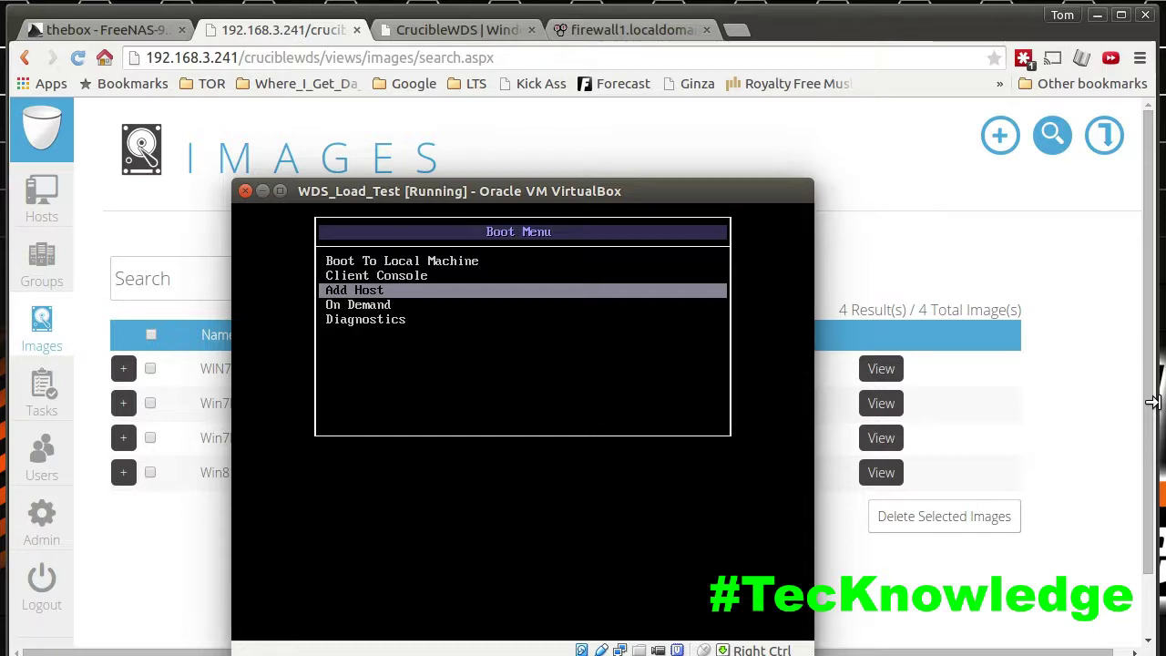
key("Down")
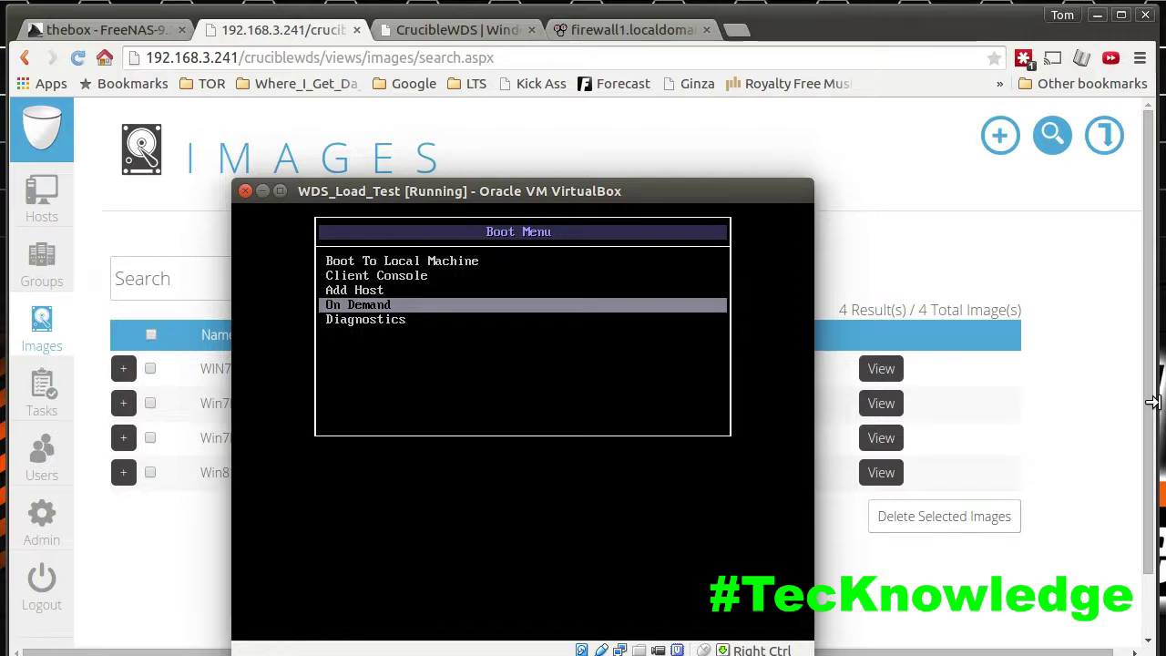
key("Return")
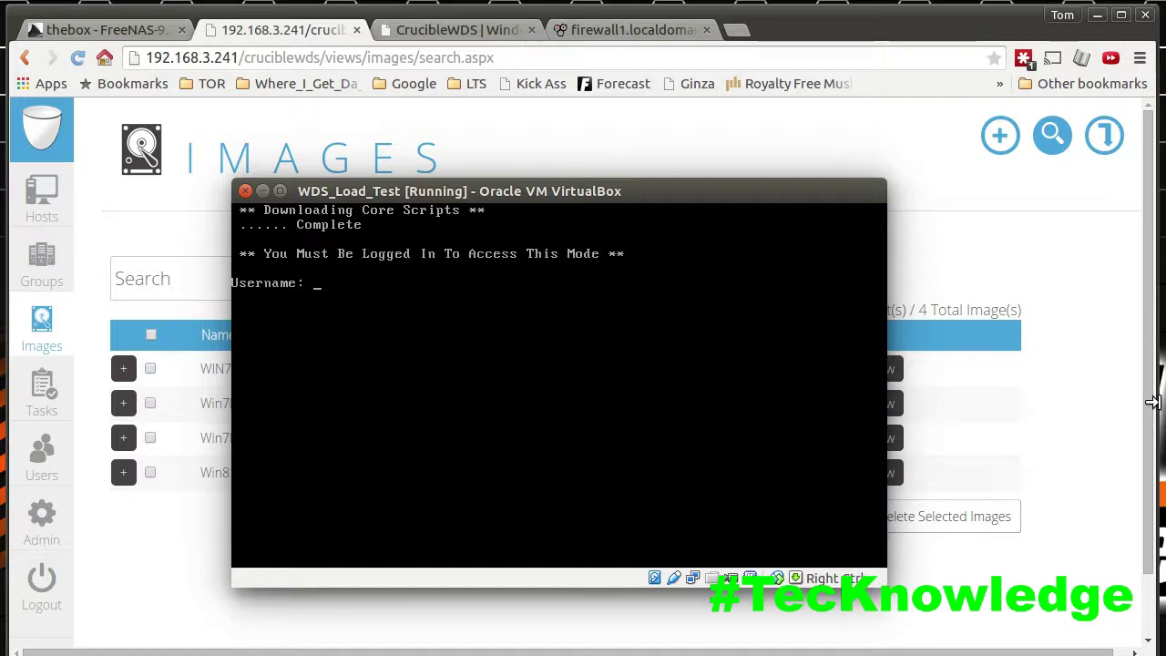
- Log in to On Demand mode with the account's username and password
type("tom")
key("Return")
key("Return")
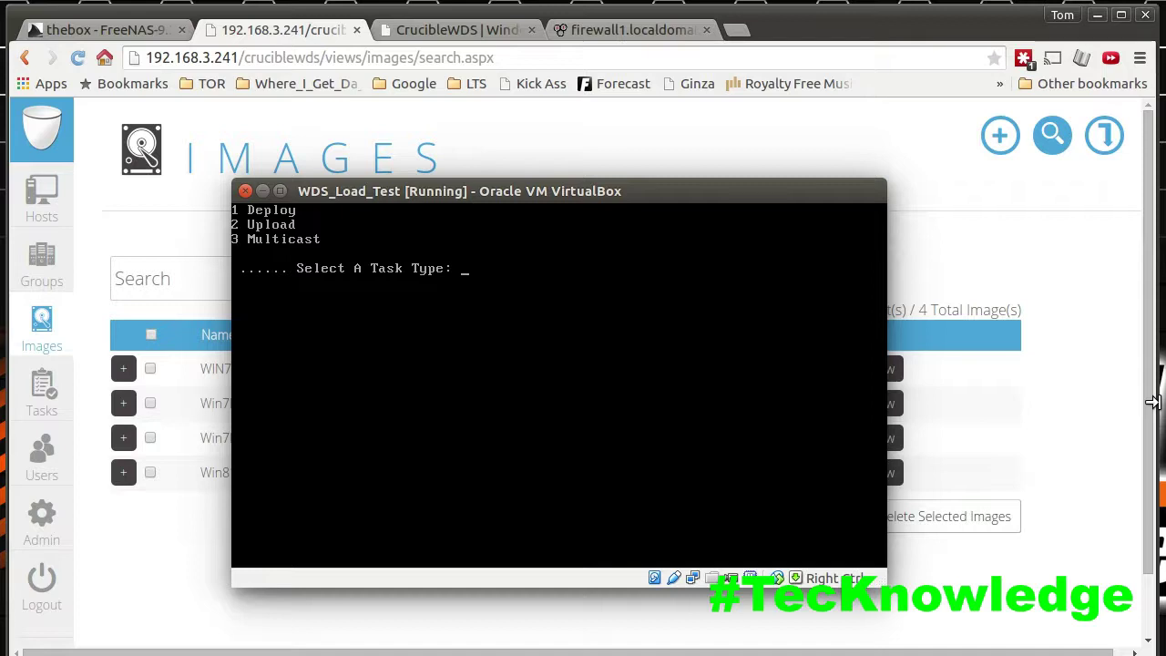
- Start a Deploy task with image ID 8, WIN7HOMEPRE3/19/15, leaving the computer name blank to skip auto host renaming
type("1")
key("Return")
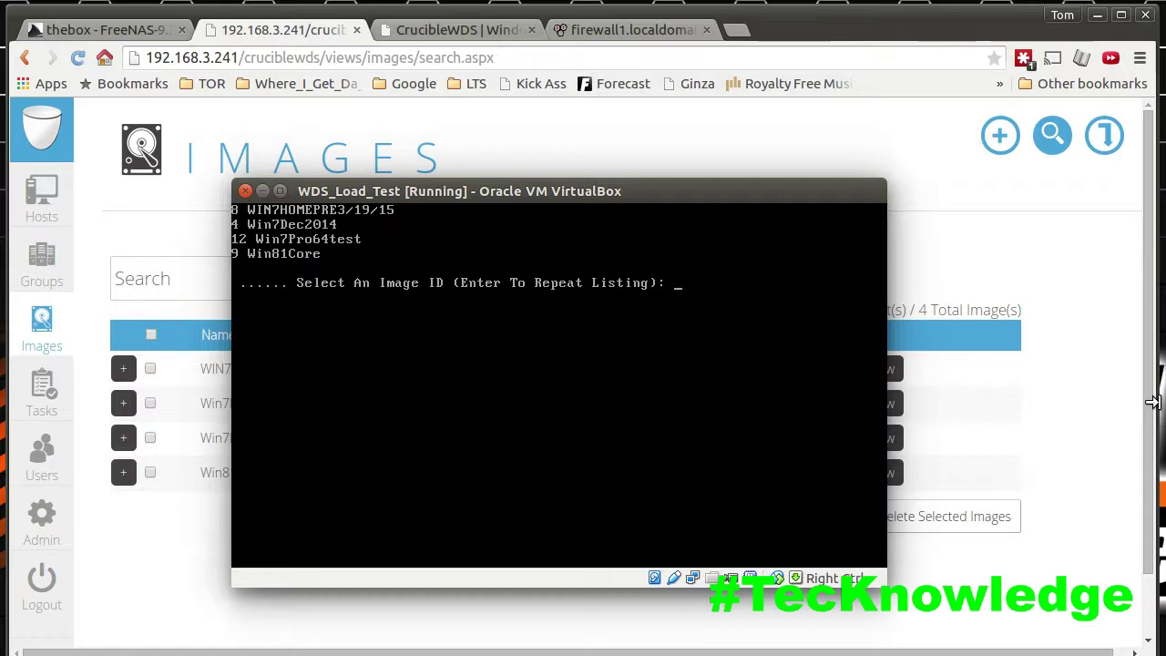
type("8")
key("Return")
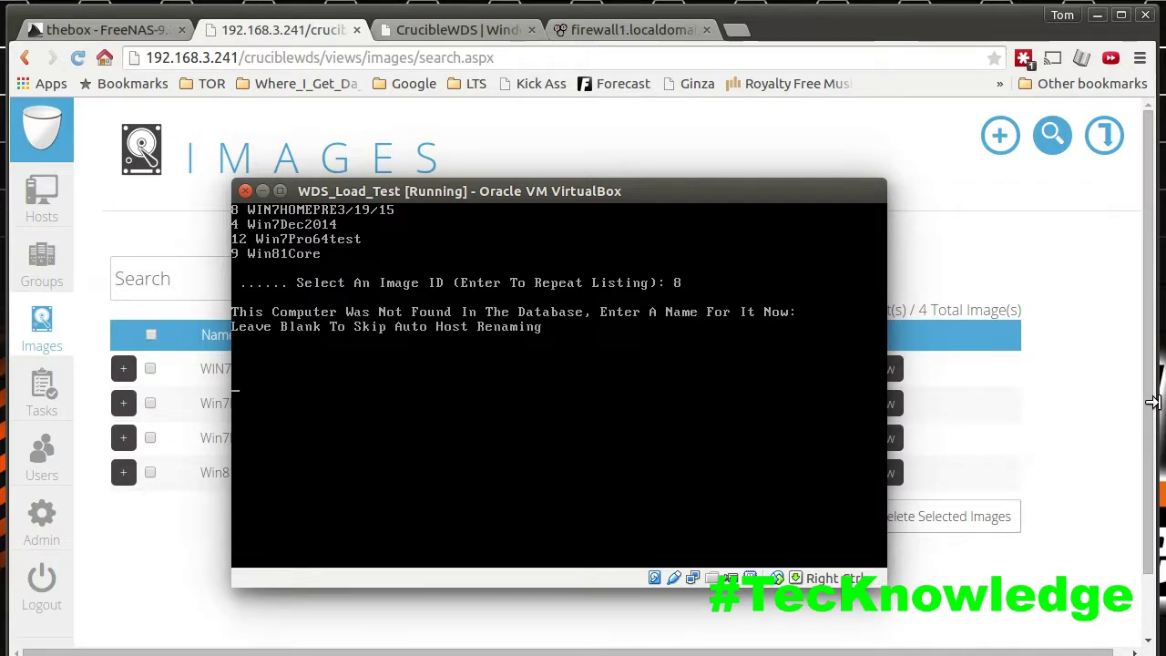
key("Return")
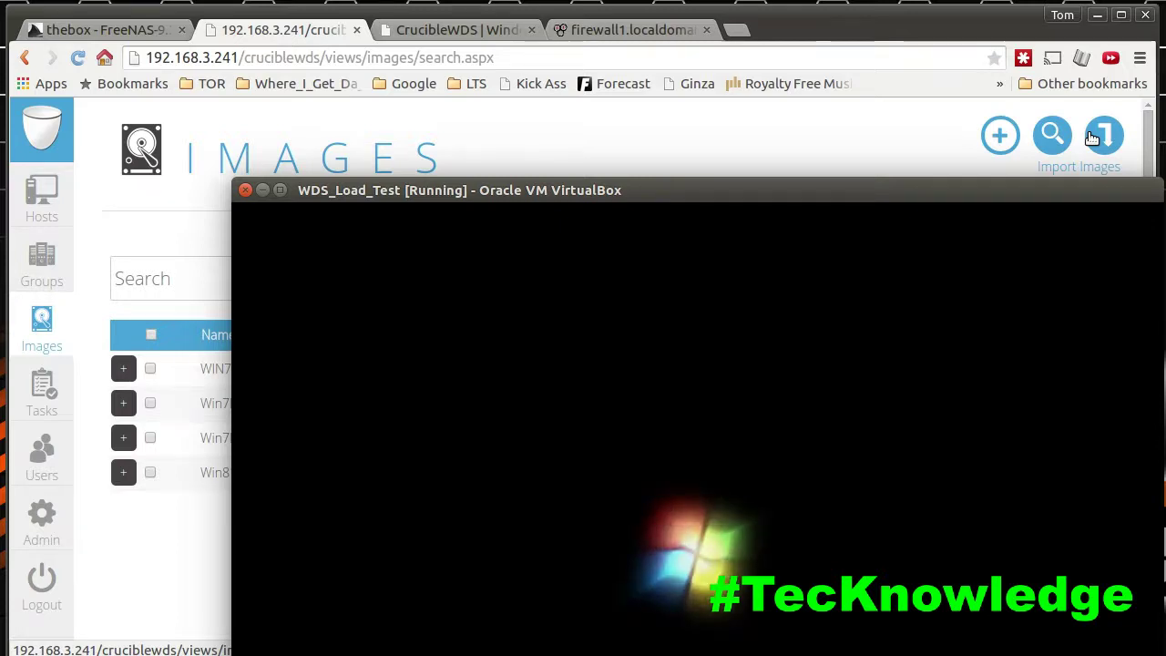
- Move the WDS_Load_Test virtual machine window up so more of its display fits on screen
left_click_drag(907, 186, 780, 19)
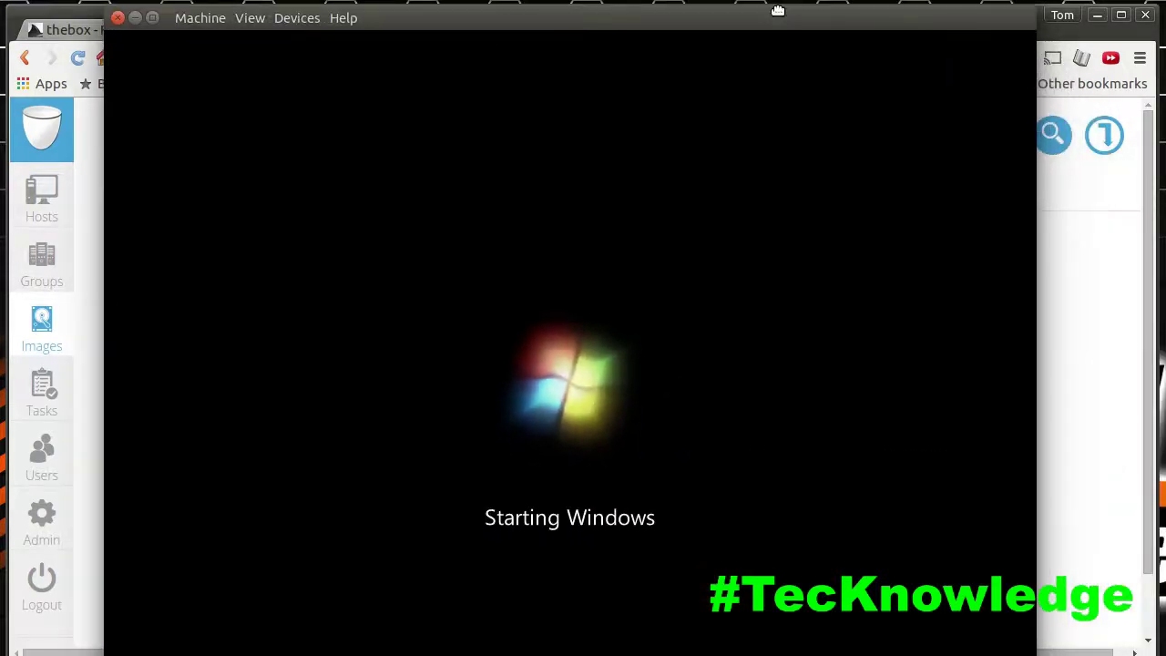